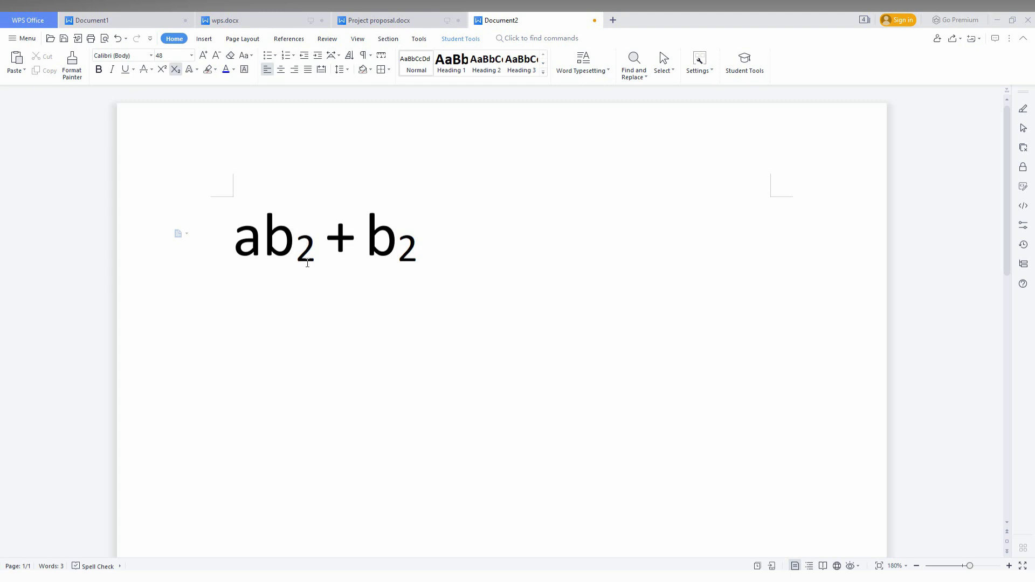
Add blank lines below ab₂ + b₂ and type bc at normal size
double_click(494, 259)
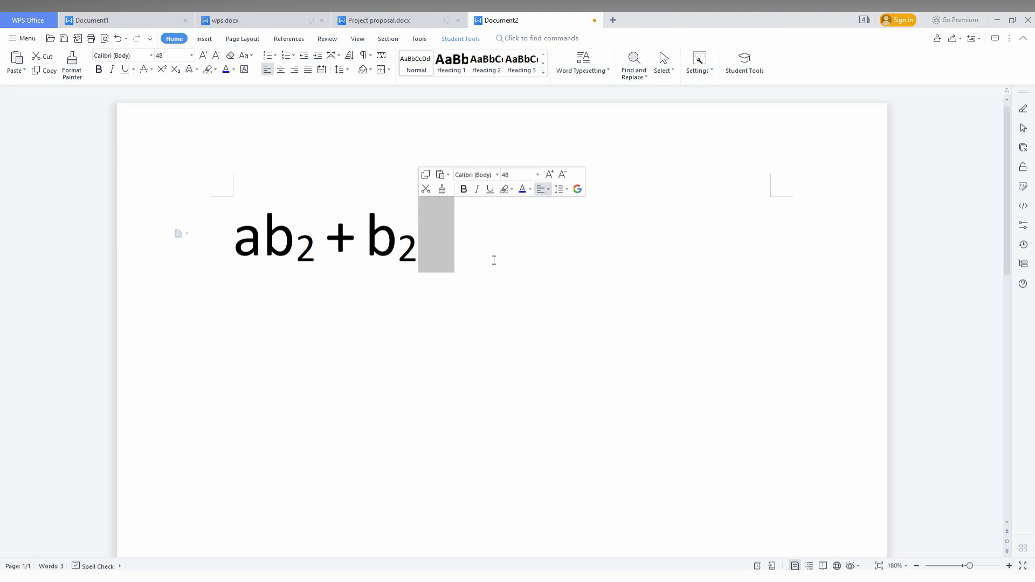
key("Return")
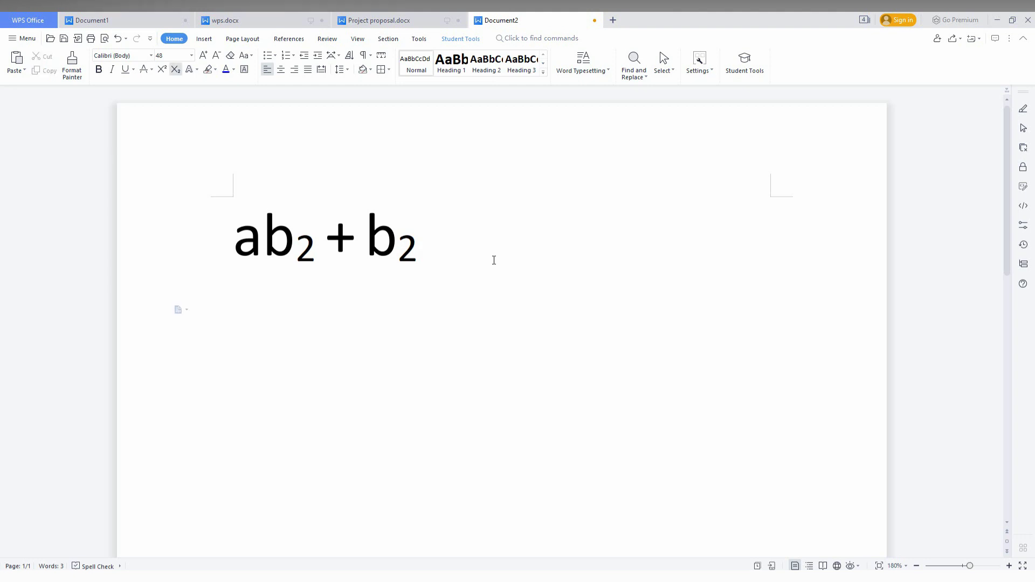
key("Return")
type("b")
type("c")
key("shift+Home")
left_click(176, 68)
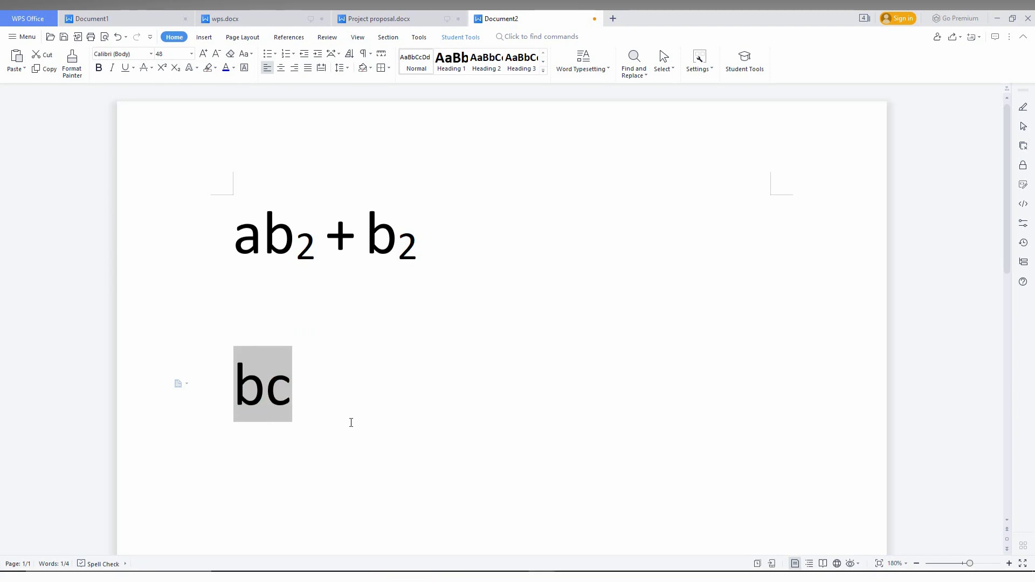
left_click(299, 376)
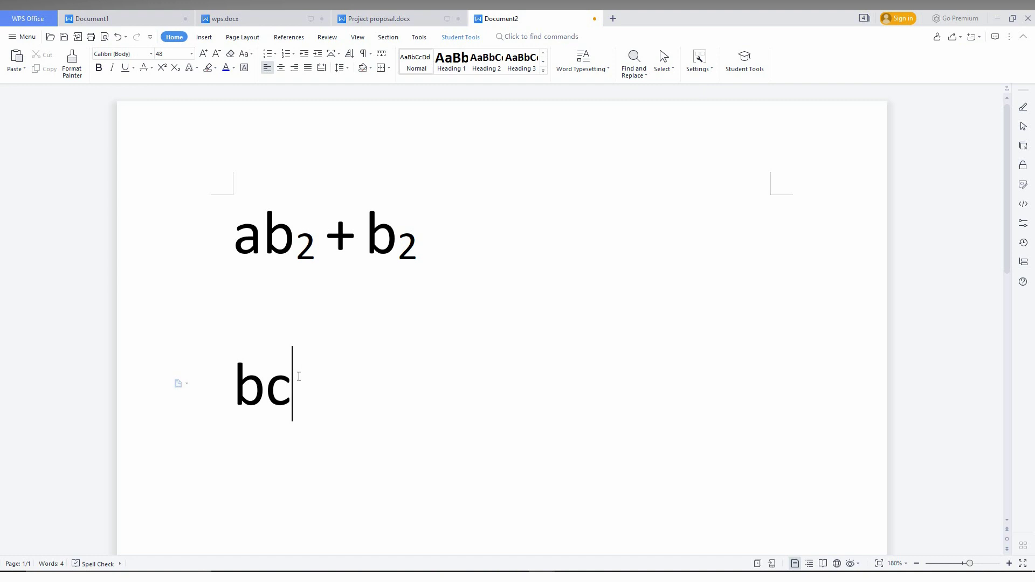
type("2")
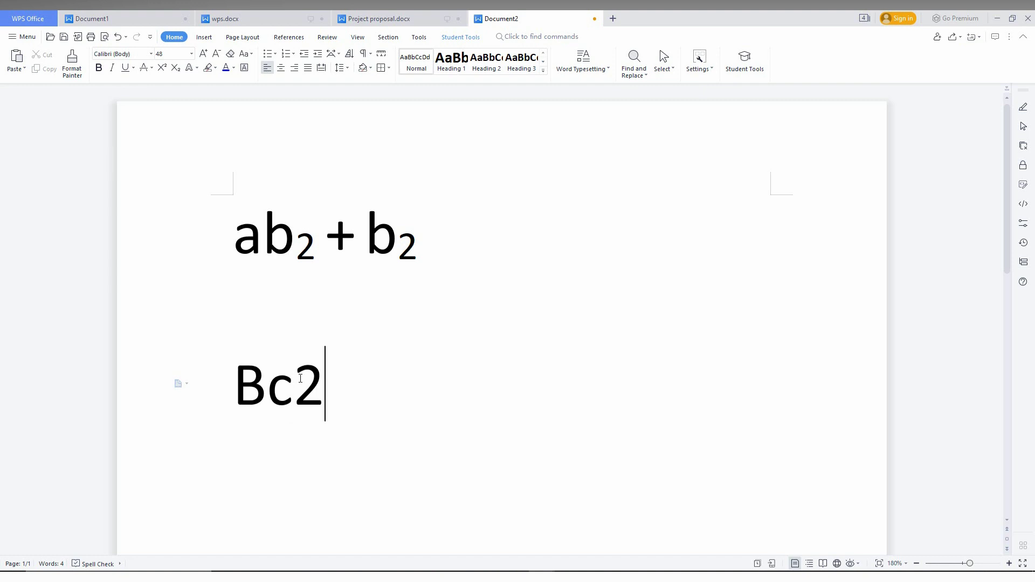
Make the 2 after Bc a subscript, giving Bc₂
left_click_drag(298, 375, 317, 383)
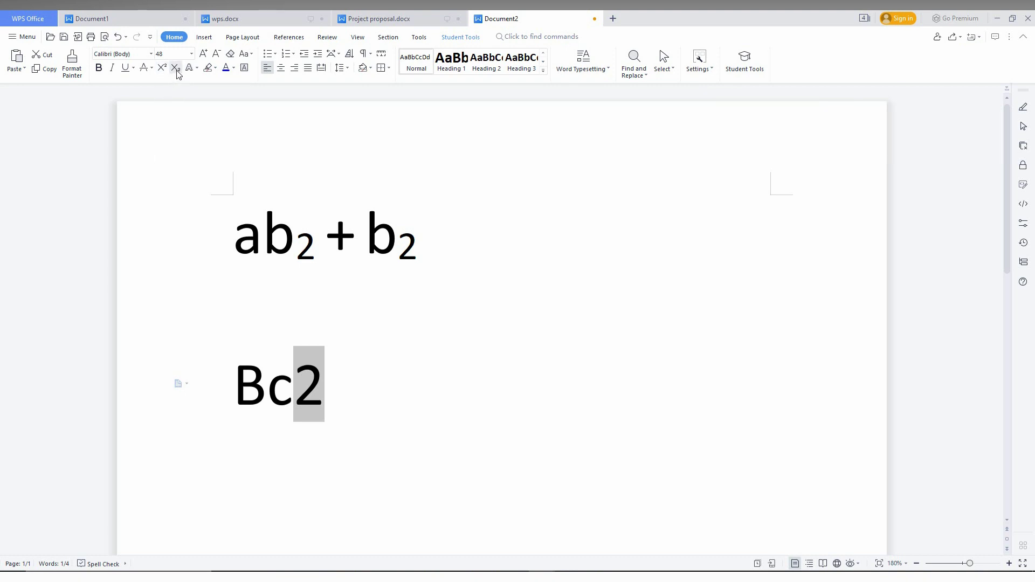
left_click(175, 73)
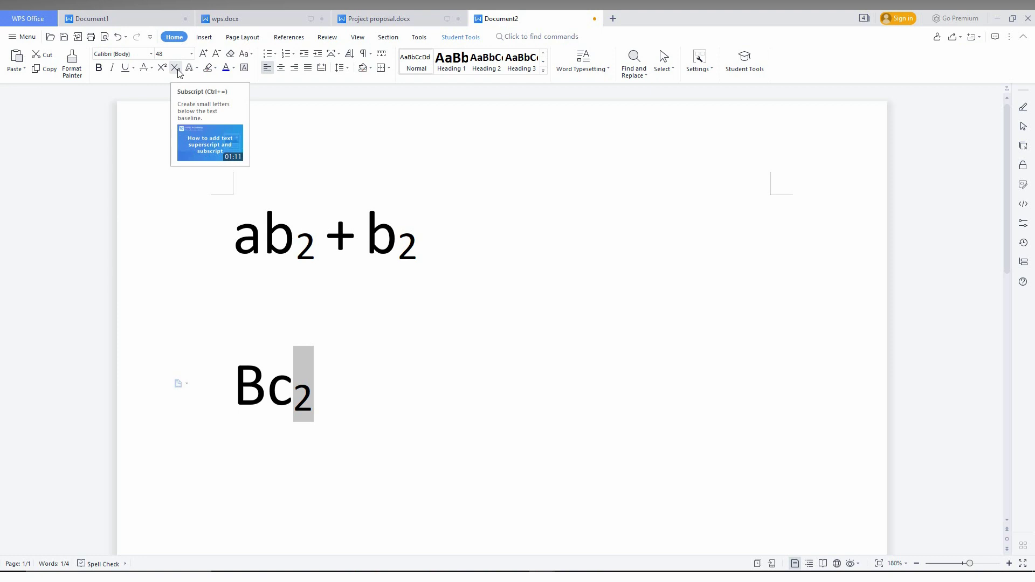
left_click(307, 372)
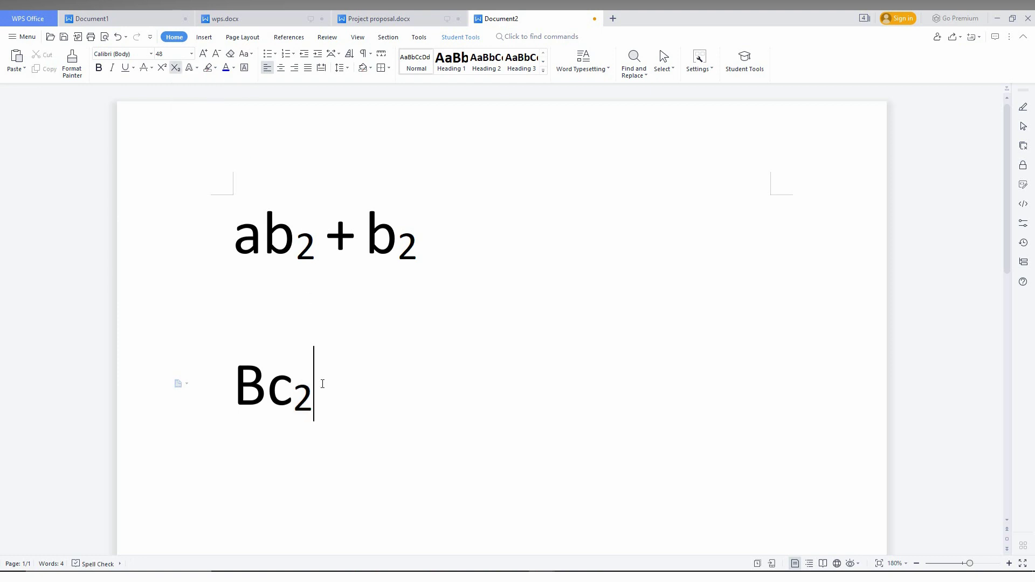
type("+")
type("hjghjhj")
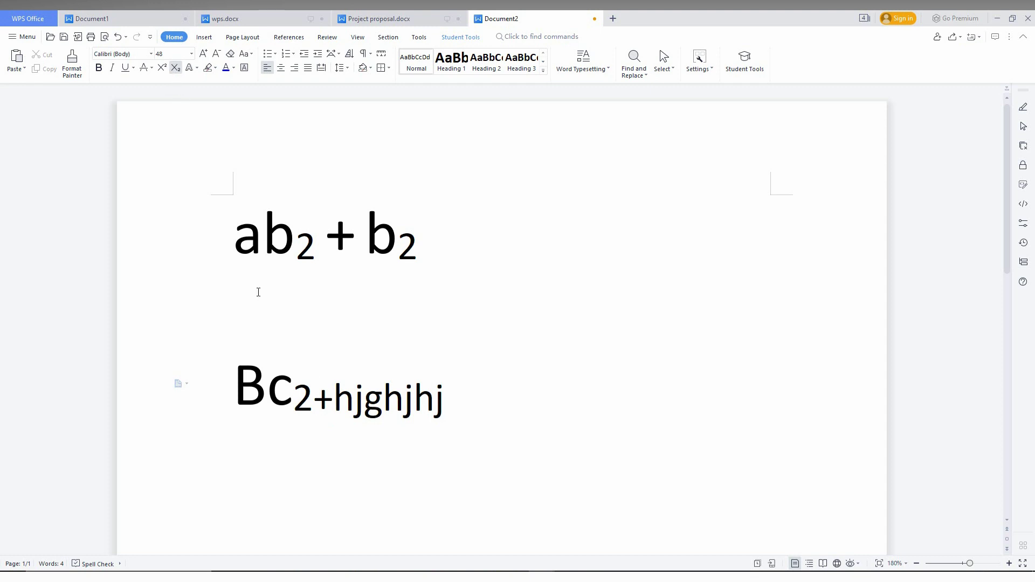
Return the '+hjghjhj' text after Bc₂ to normal size and add 'uuuu2' after it
left_click_drag(321, 397, 459, 393)
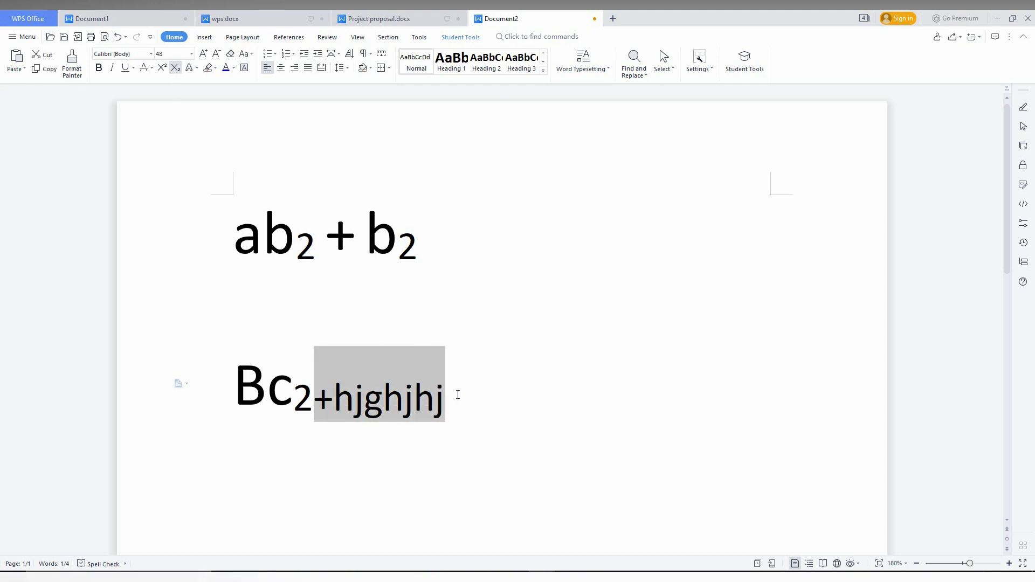
left_click(176, 68)
left_click(565, 380)
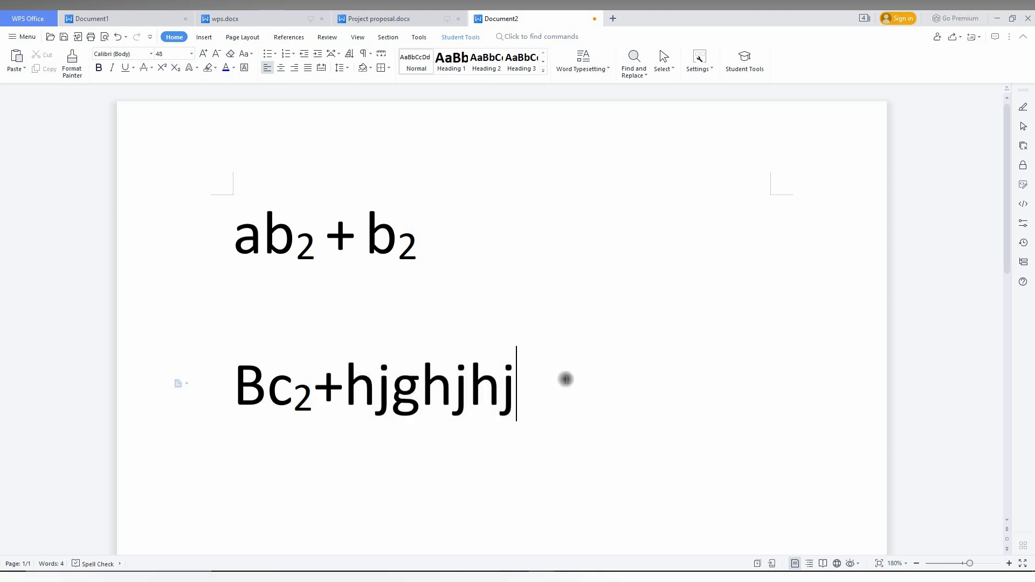
type("uuuu")
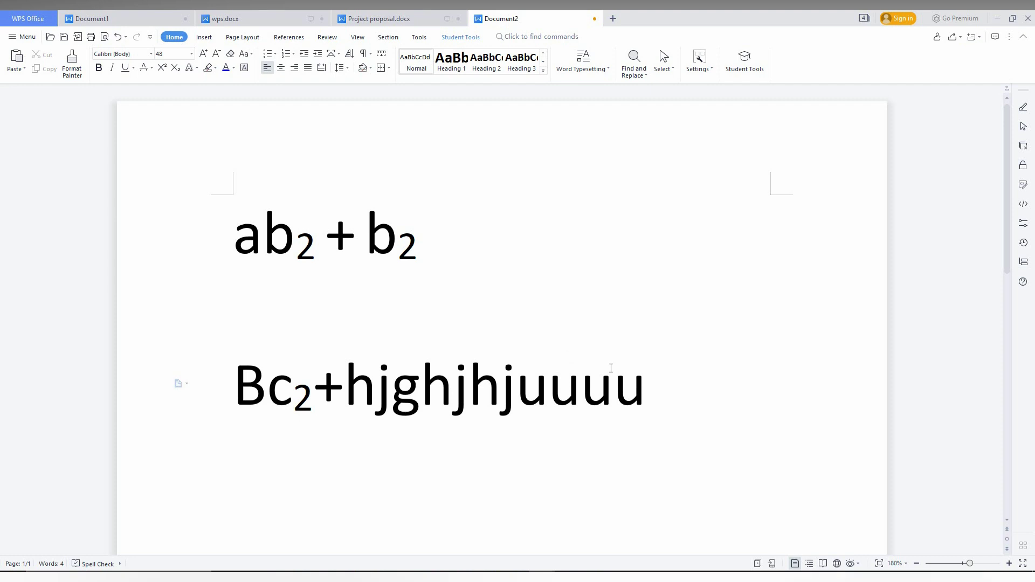
type("2")
Make the final 2 on the second line a subscript and undo the stray extra line
left_click_drag(660, 390, 678, 391)
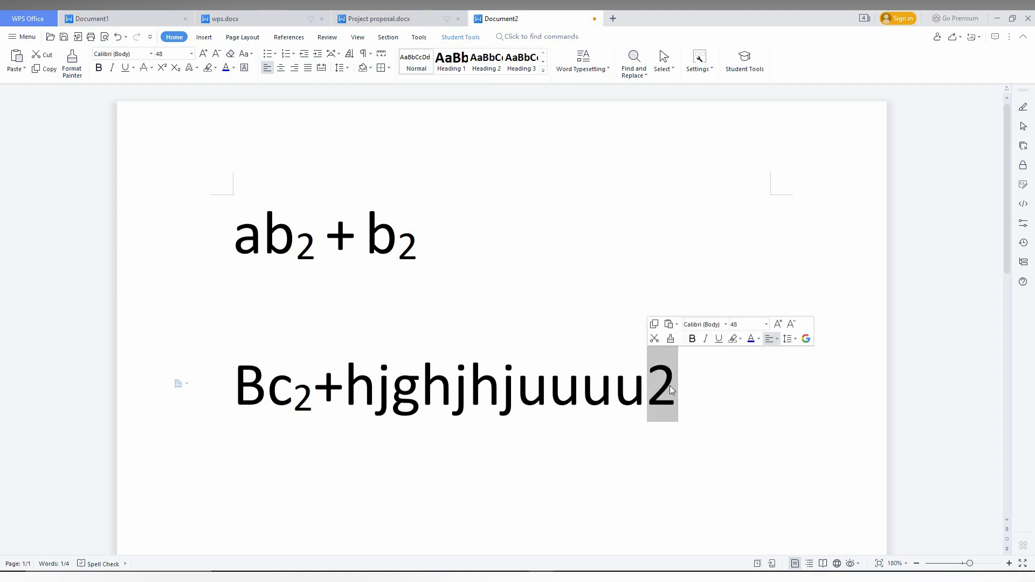
left_click(176, 68)
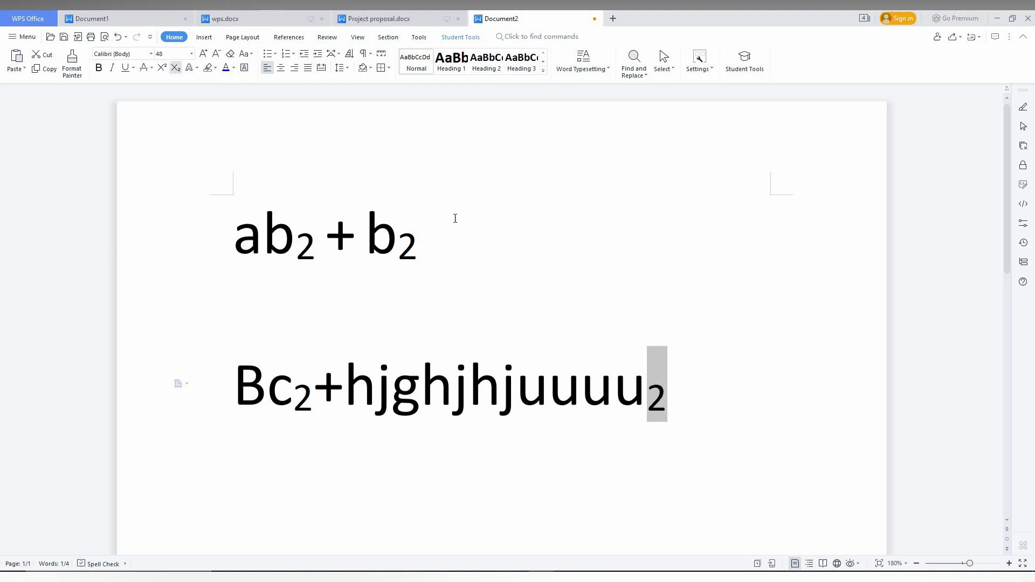
left_click(682, 398)
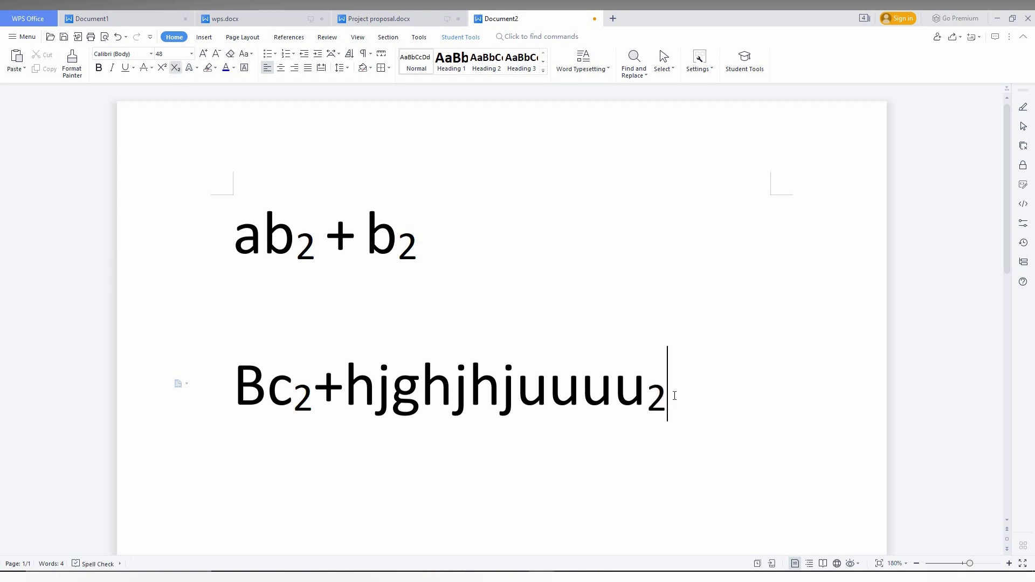
type("vvhbn")
key("Return")
type("bn")
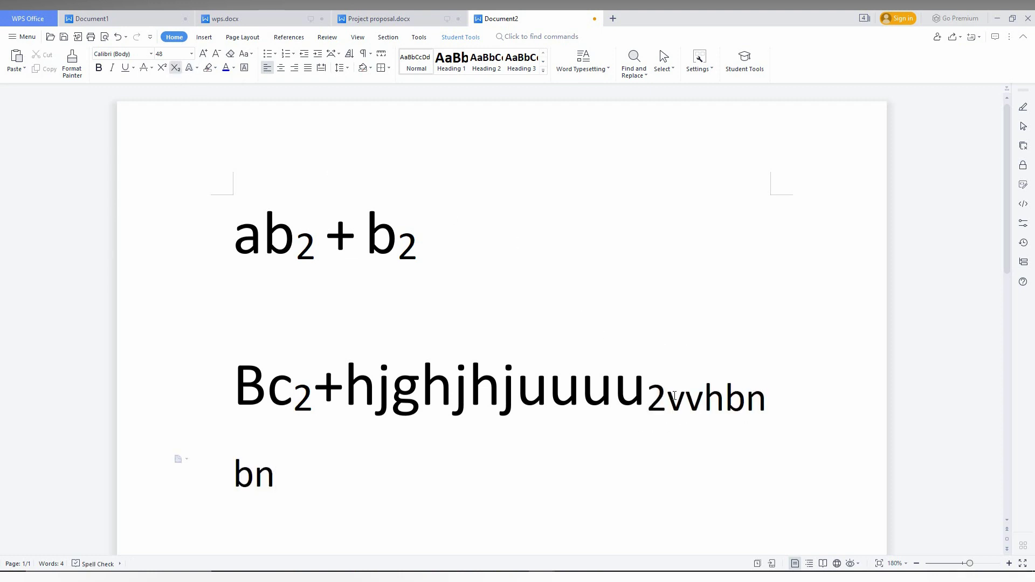
key("ctrl+z")
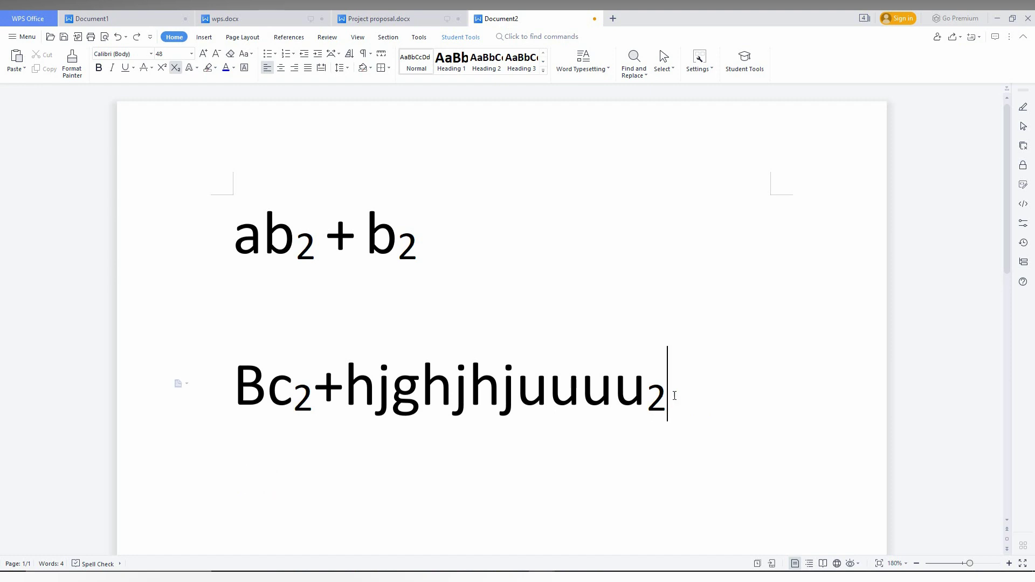
Delete the stray j and the filler letters, leaving a normal c before the final subscript 2
left_click(175, 68)
type("j")
key("BackSpace")
left_click(641, 383)
key("BackSpace")
key("BackSpace")
key("BackSpace")
key("BackSpace")
key("BackSpace")
key("BackSpace")
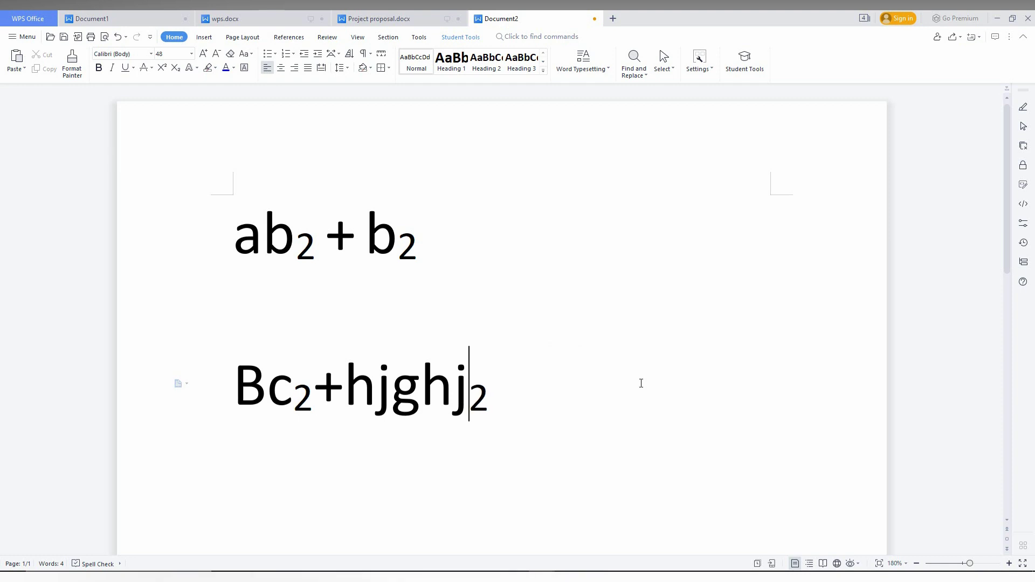
key("BackSpace")
key("BackSpace")
key("BackSpace")
key("BackSpace")
key("BackSpace")
type("c")
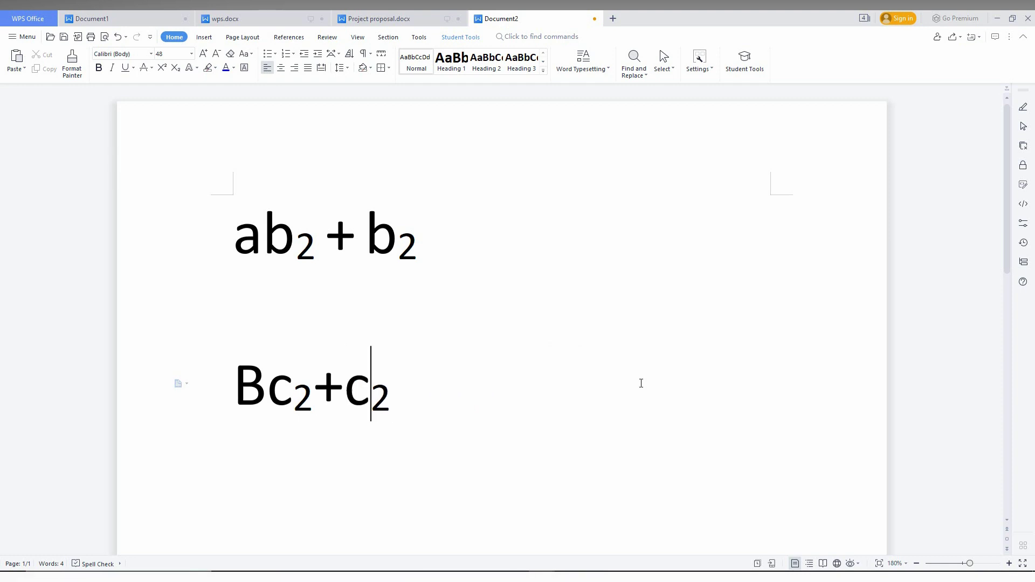
double_click(358, 393)
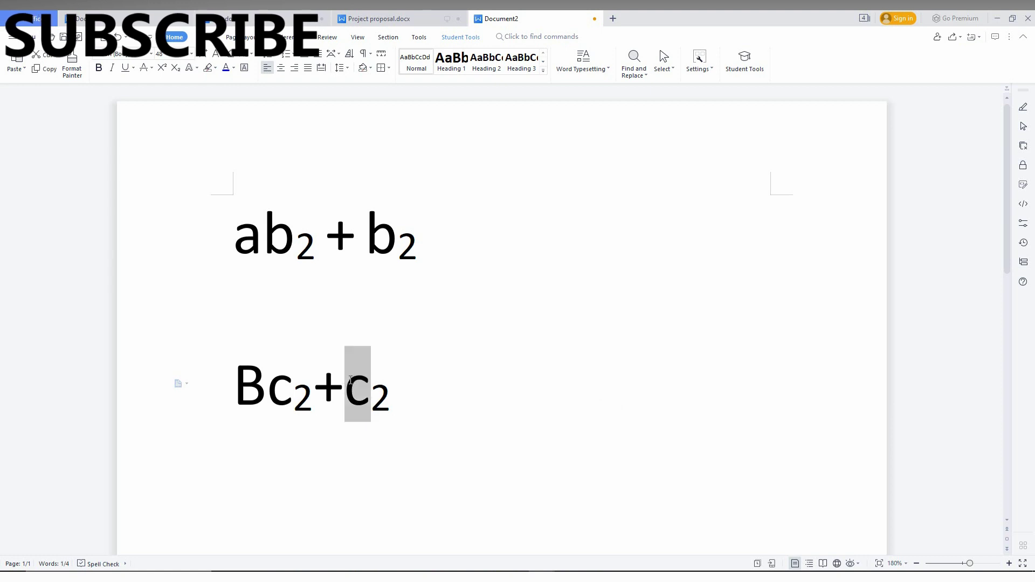